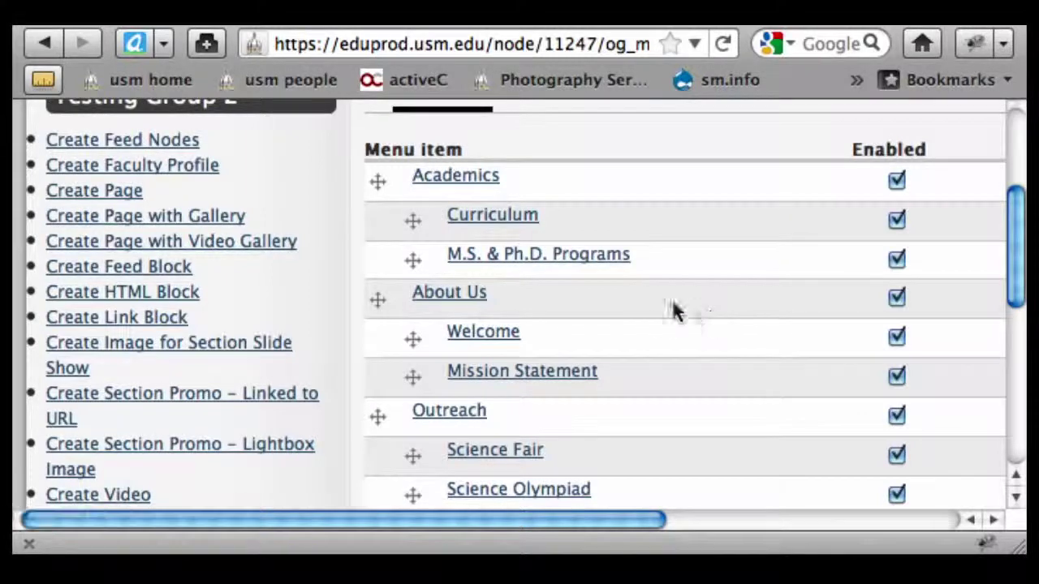
- Move About Us with Welcome and Mission Statement above Academics and save the menu order
{"action": "scroll", "coordinate": [549, 262], "scroll_direction": "down", "scroll_amount": 1}
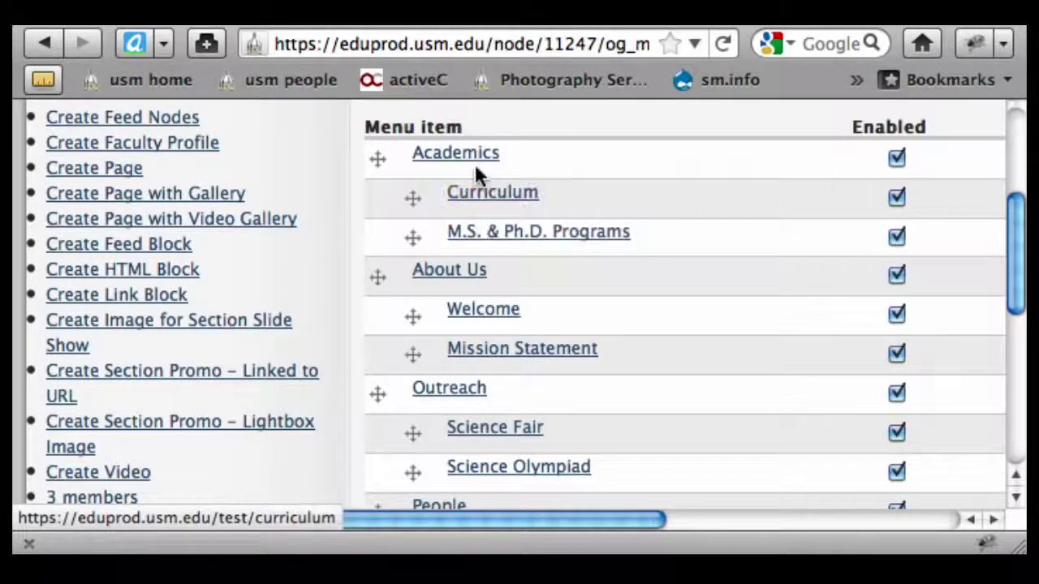
{"action": "scroll", "coordinate": [548, 325], "scroll_direction": "down", "scroll_amount": 4}
{"action": "scroll", "coordinate": [548, 320], "scroll_direction": "down", "scroll_amount": 3}
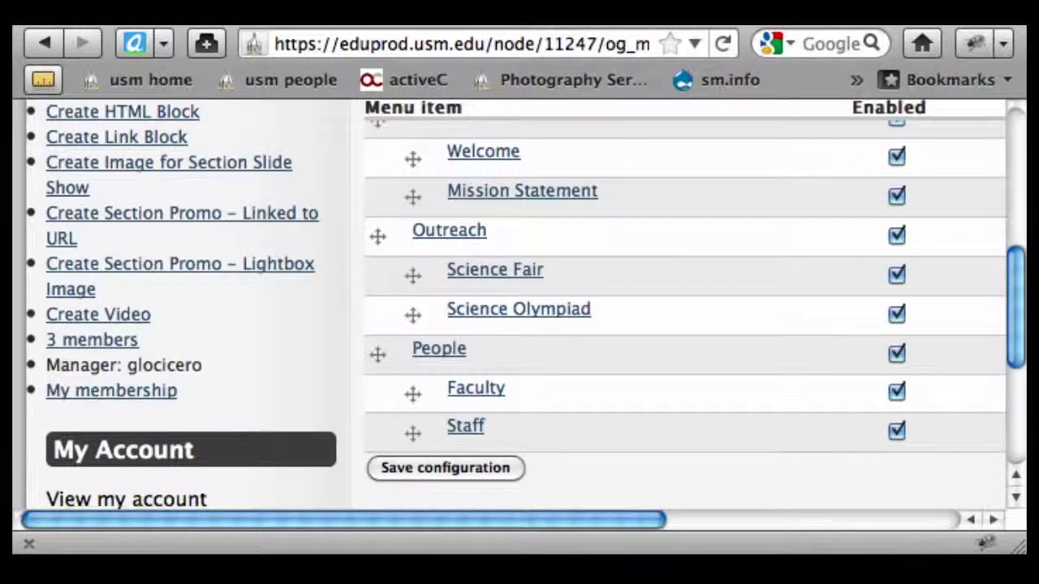
{"action": "scroll", "coordinate": [678, 317], "scroll_direction": "up", "scroll_amount": 1}
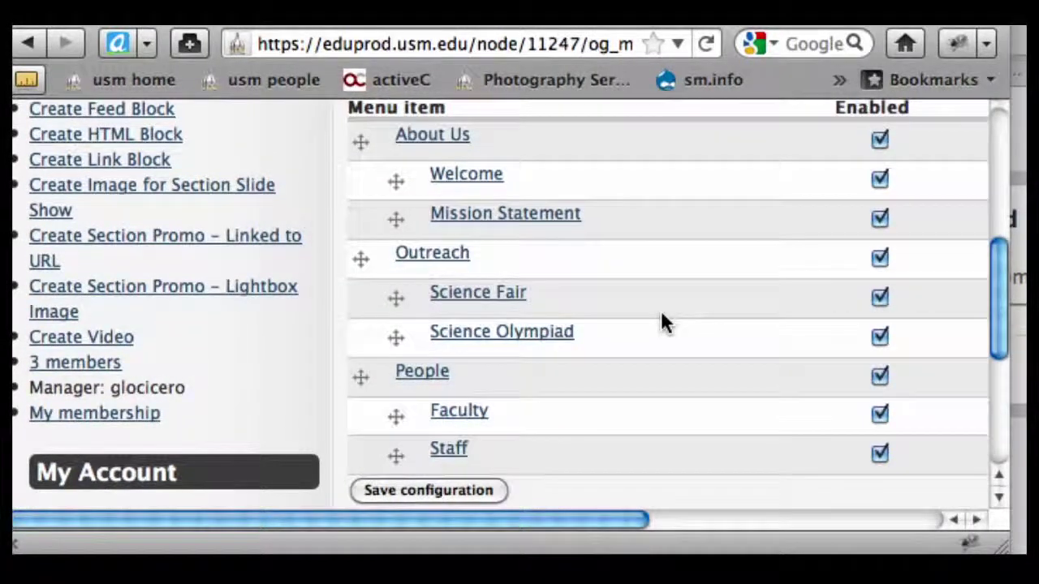
{"action": "scroll", "coordinate": [662, 322], "scroll_direction": "up", "scroll_amount": 3}
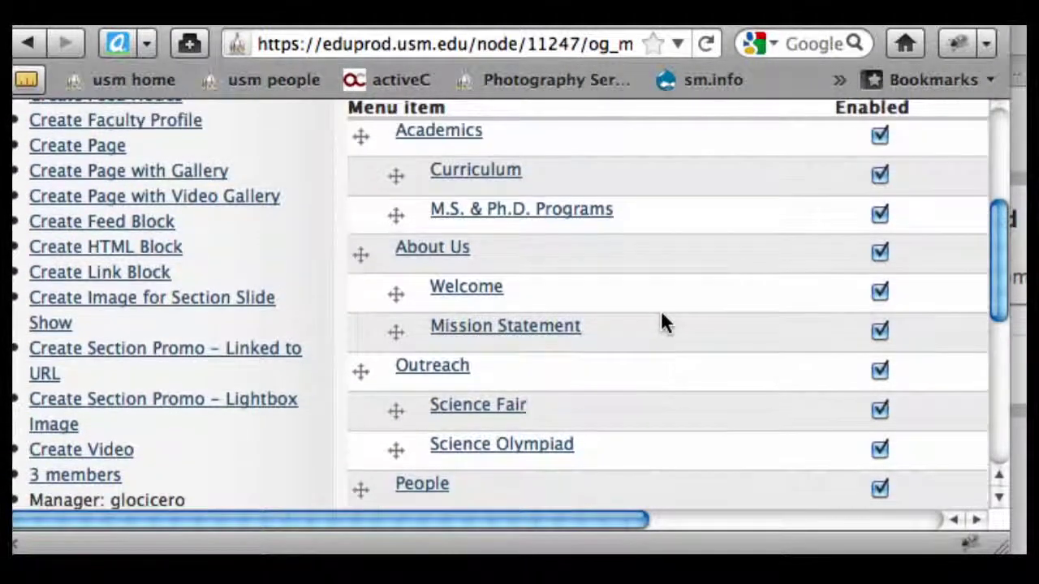
{"action": "scroll", "coordinate": [661, 322], "scroll_direction": "up", "scroll_amount": 1}
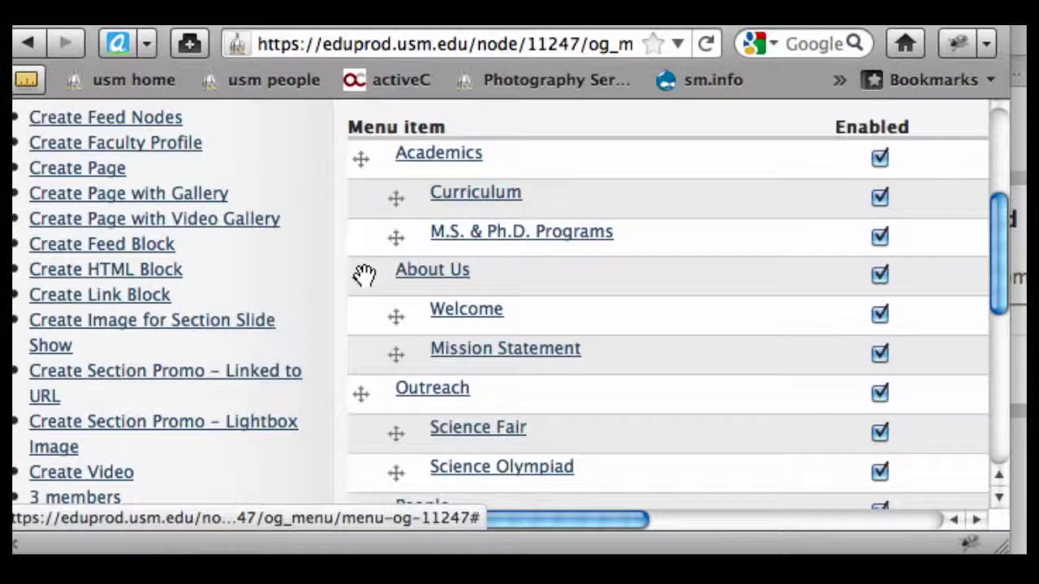
{"action": "left_click_drag", "start_coordinate": [360, 276], "coordinate": [319, 149]}
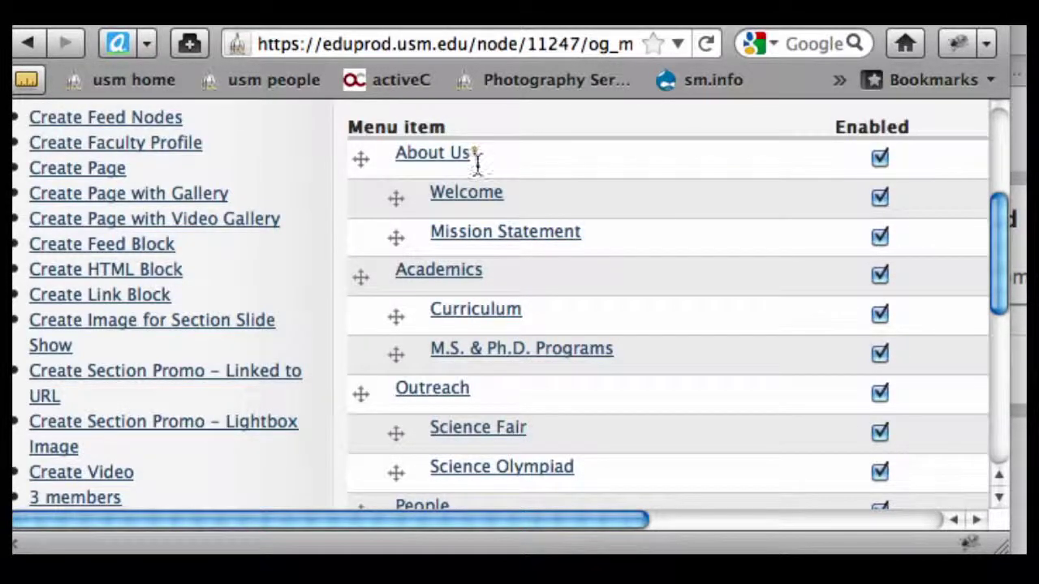
{"action": "scroll", "coordinate": [558, 290], "scroll_direction": "down", "scroll_amount": 5}
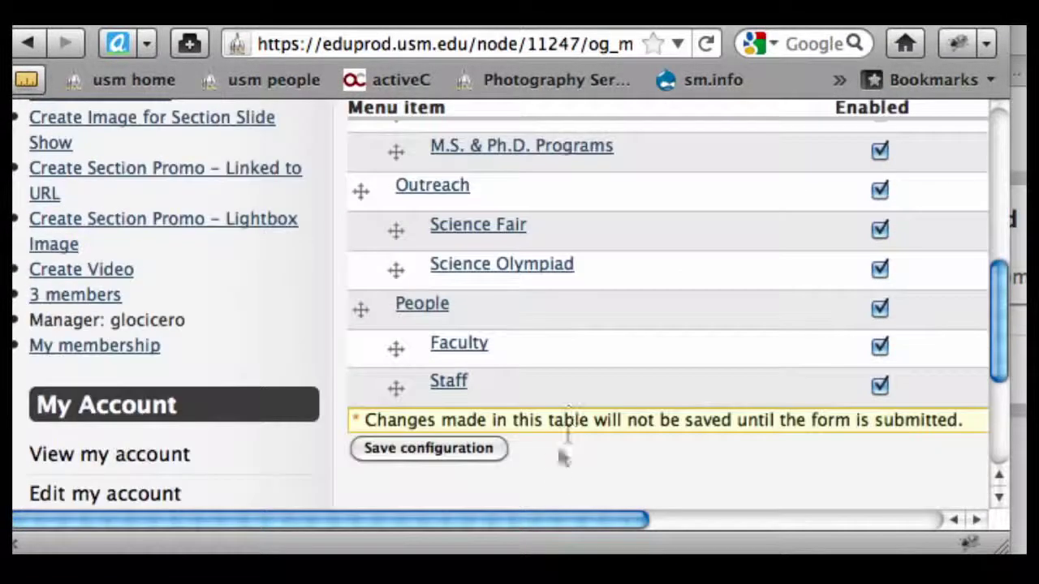
{"action": "left_click", "coordinate": [472, 457]}
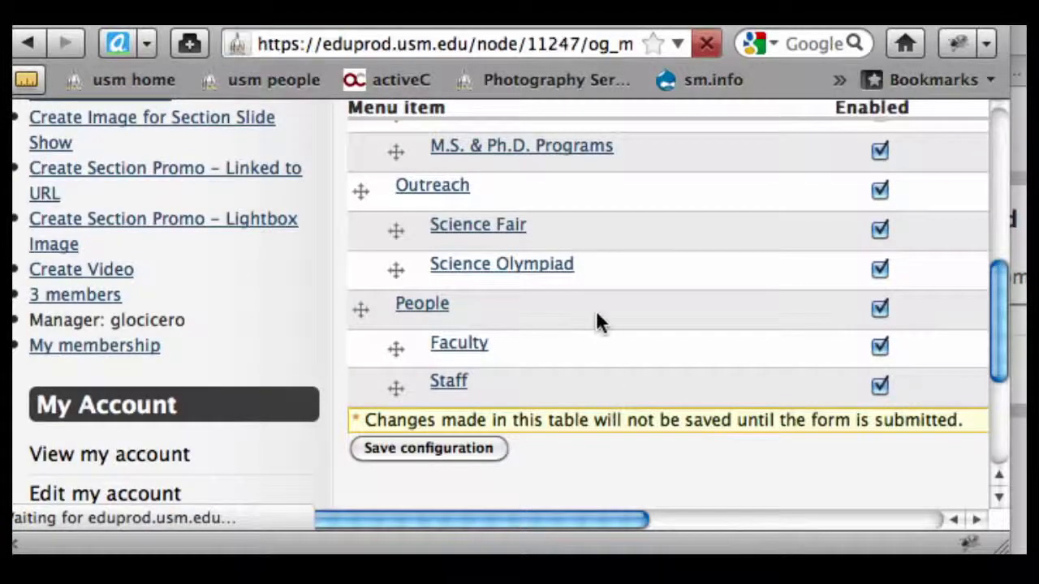
- Drag Outreach with Science Fair and Science Olympiad above Academics, then back below it
{"action": "scroll", "coordinate": [608, 349], "scroll_direction": "down", "scroll_amount": 2}
{"action": "scroll", "coordinate": [629, 371], "scroll_direction": "down", "scroll_amount": 3}
{"action": "scroll", "coordinate": [629, 371], "scroll_direction": "down", "scroll_amount": 1}
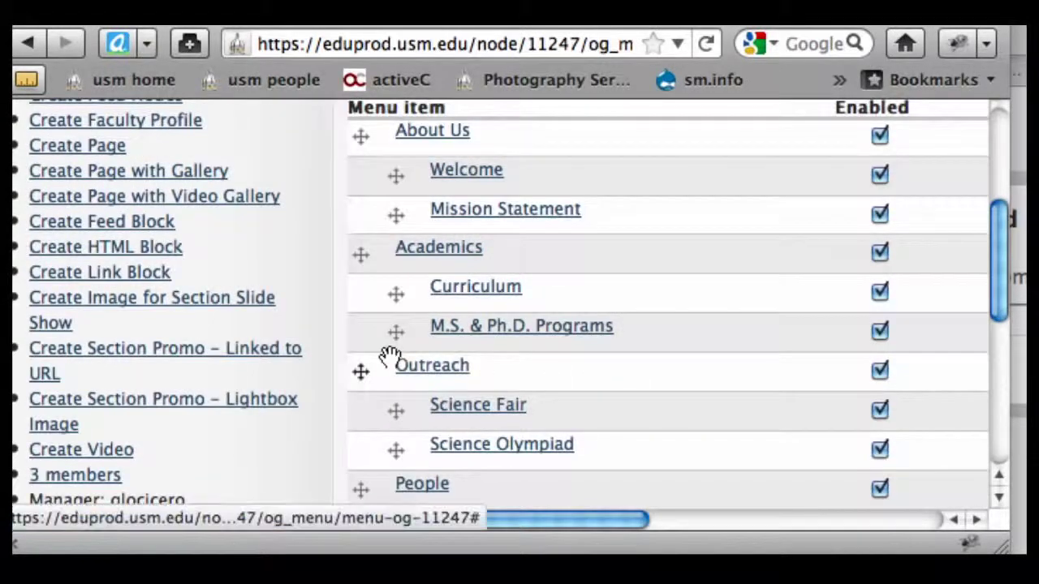
{"action": "left_click_drag", "start_coordinate": [362, 373], "coordinate": [331, 245]}
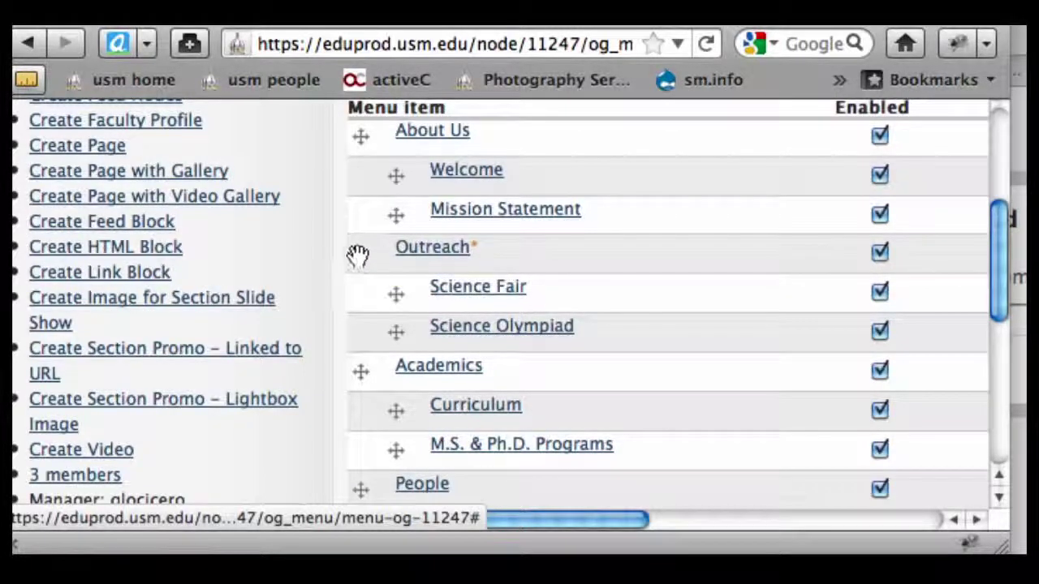
{"action": "left_click_drag", "start_coordinate": [357, 255], "coordinate": [340, 359]}
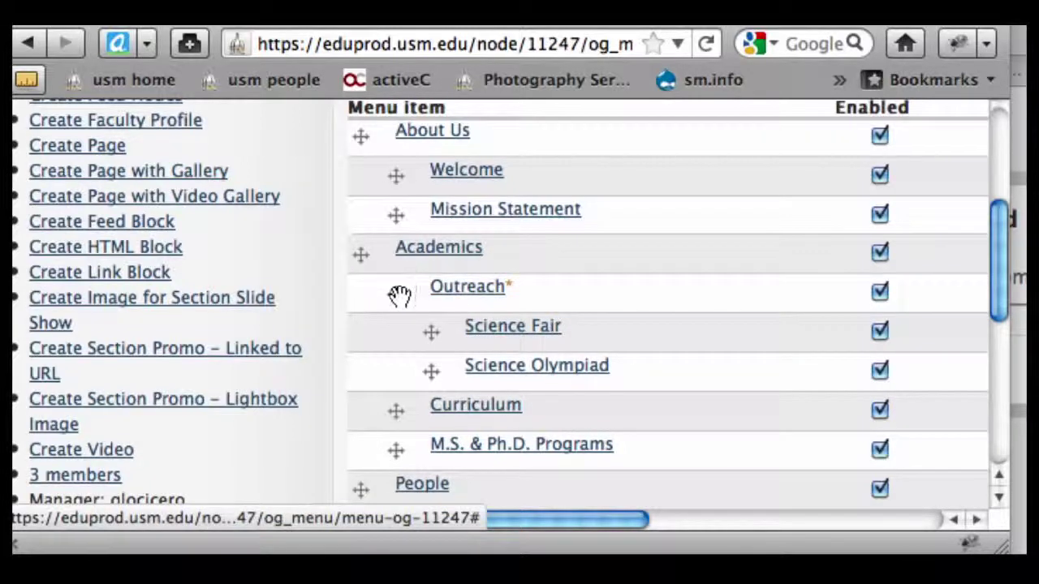
- Place Outreach after M.S. & Ph.D. Programs as a top-level item and save the configuration
{"action": "left_click_drag", "start_coordinate": [398, 295], "coordinate": [399, 436]}
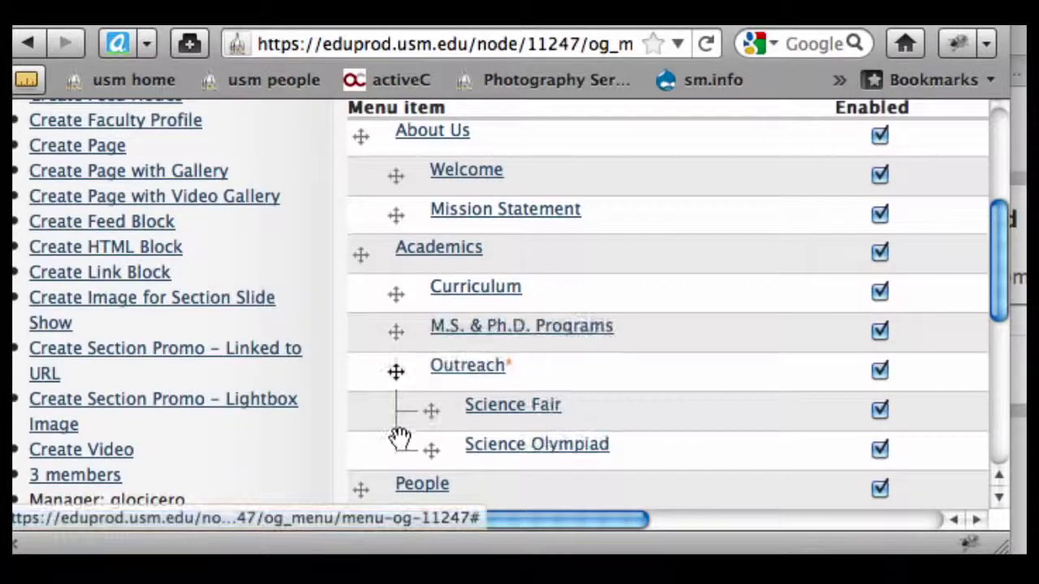
{"action": "scroll", "coordinate": [398, 446], "scroll_direction": "down", "scroll_amount": 2}
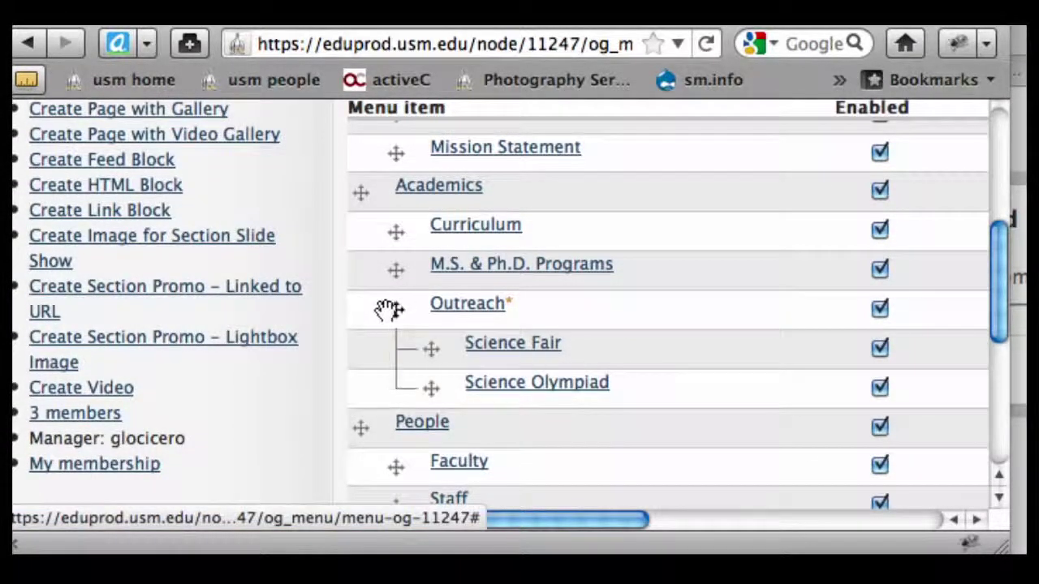
{"action": "left_click_drag", "start_coordinate": [390, 309], "coordinate": [364, 309]}
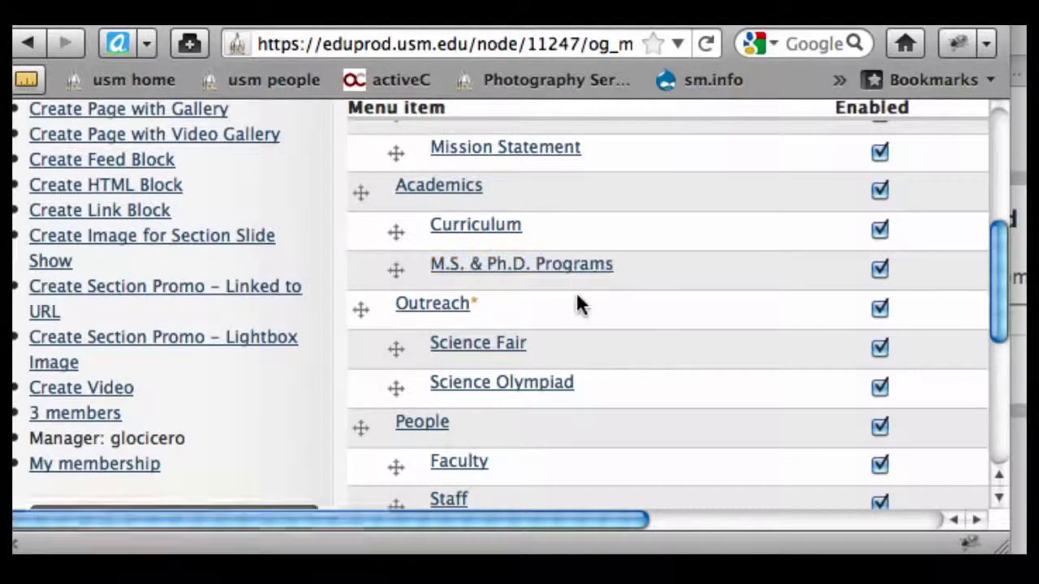
{"action": "scroll", "coordinate": [577, 301], "scroll_direction": "up", "scroll_amount": 2}
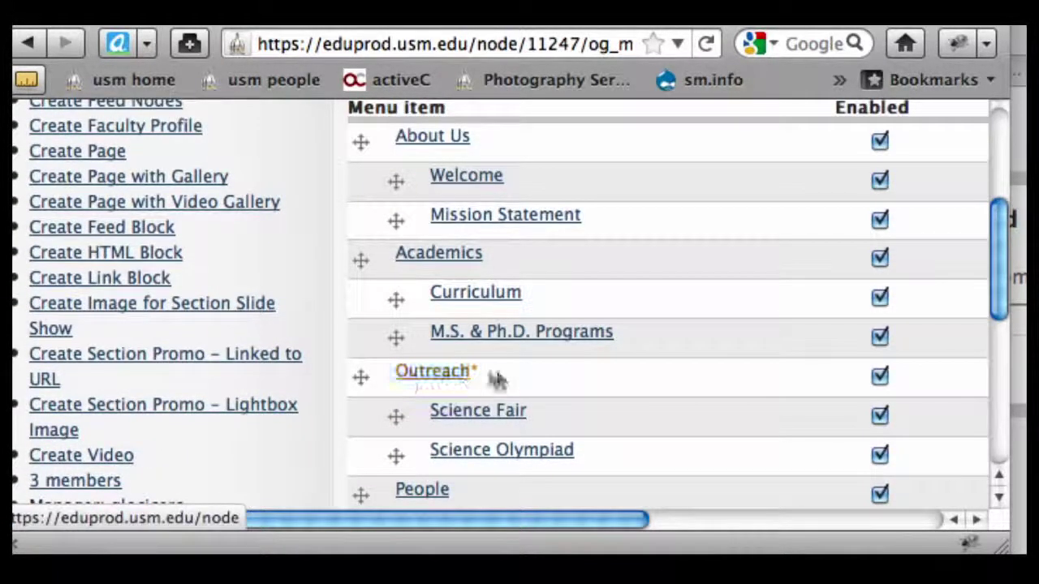
{"action": "scroll", "coordinate": [506, 379], "scroll_direction": "down", "scroll_amount": 1}
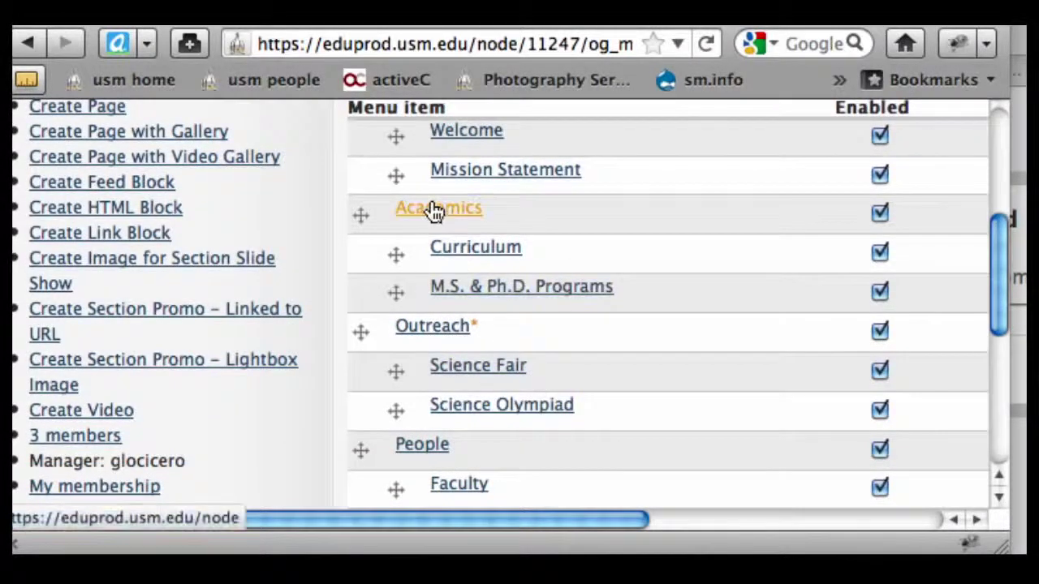
{"action": "scroll", "coordinate": [613, 340], "scroll_direction": "down", "scroll_amount": 5}
{"action": "left_click", "coordinate": [418, 356]}
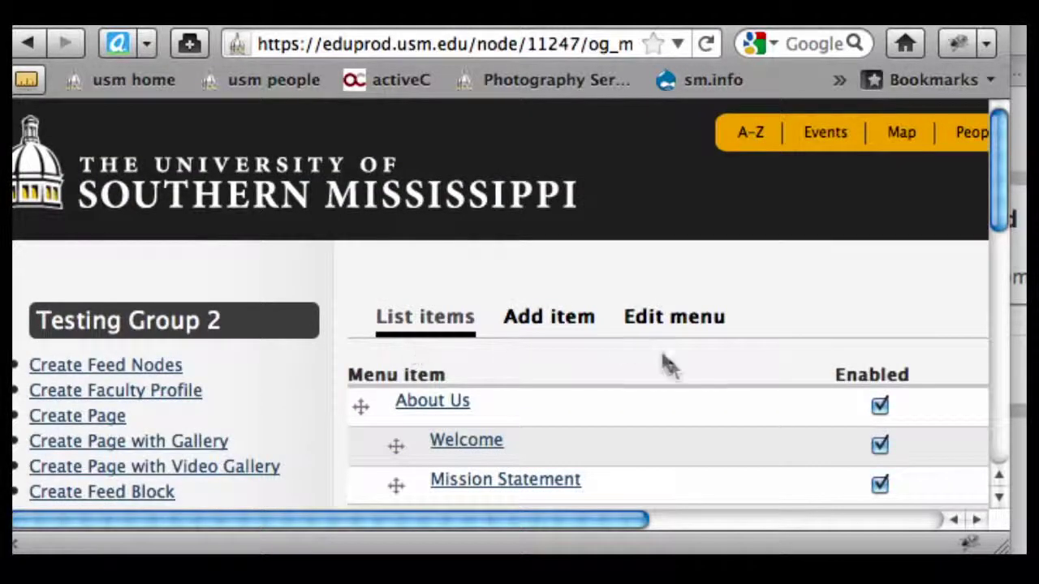
- Review the saved About Us, Academics, Outreach, People order and open the Welcome item's edit form
{"action": "scroll", "coordinate": [672, 359], "scroll_direction": "down", "scroll_amount": 3}
{"action": "scroll", "coordinate": [672, 365], "scroll_direction": "down", "scroll_amount": 4}
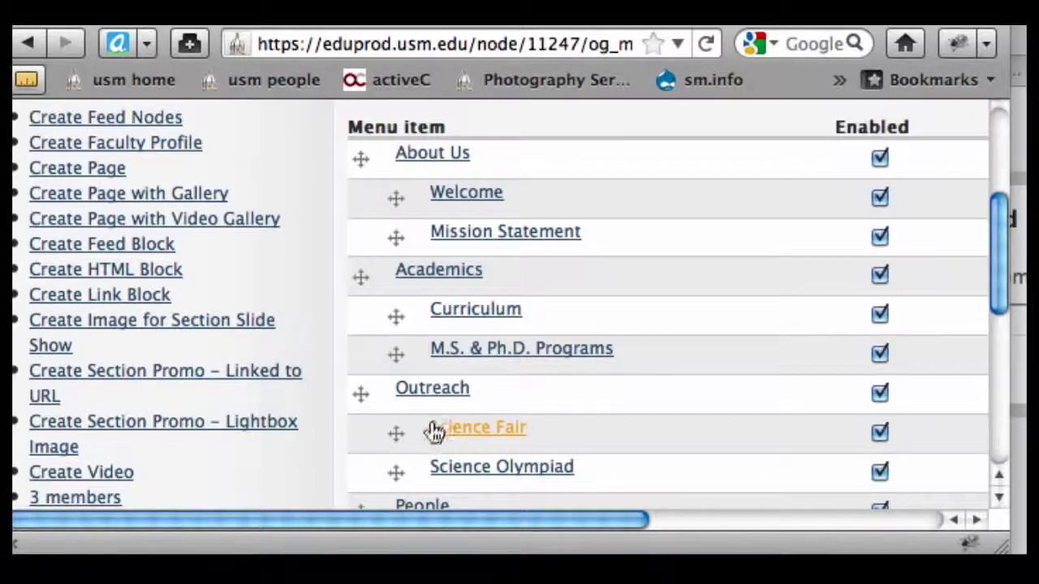
{"action": "scroll", "coordinate": [557, 410], "scroll_direction": "down", "scroll_amount": 2}
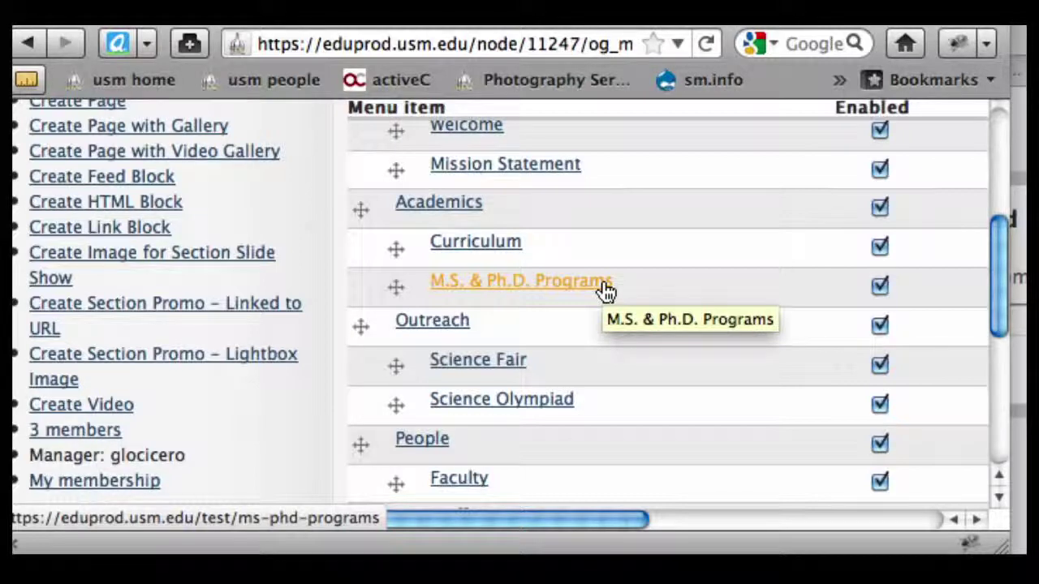
{"action": "left_click_drag", "start_coordinate": [617, 518], "coordinate": [780, 518]}
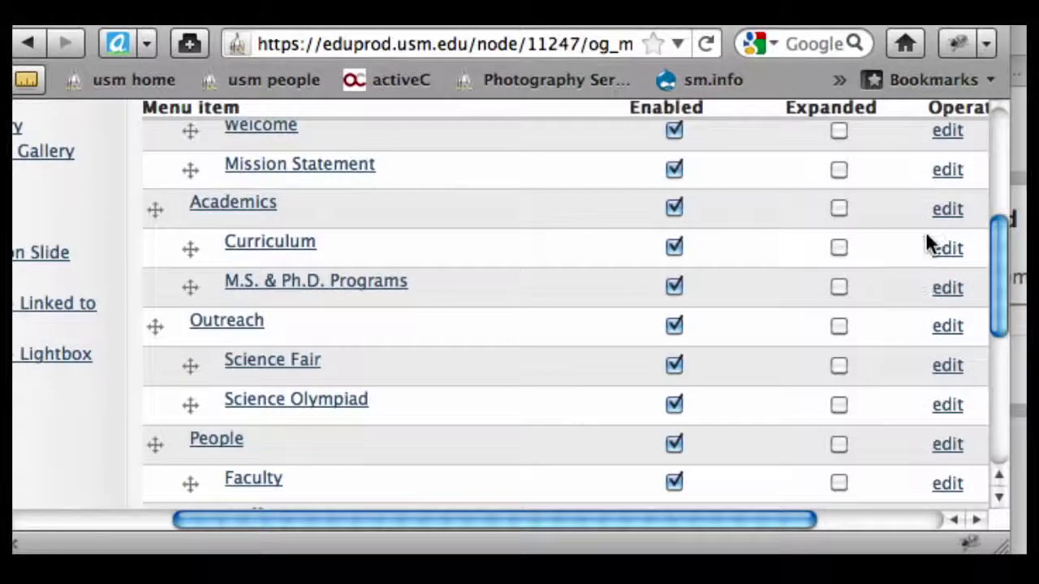
{"action": "scroll", "coordinate": [920, 237], "scroll_direction": "up", "scroll_amount": 2}
{"action": "scroll", "coordinate": [833, 255], "scroll_direction": "up", "scroll_amount": 2}
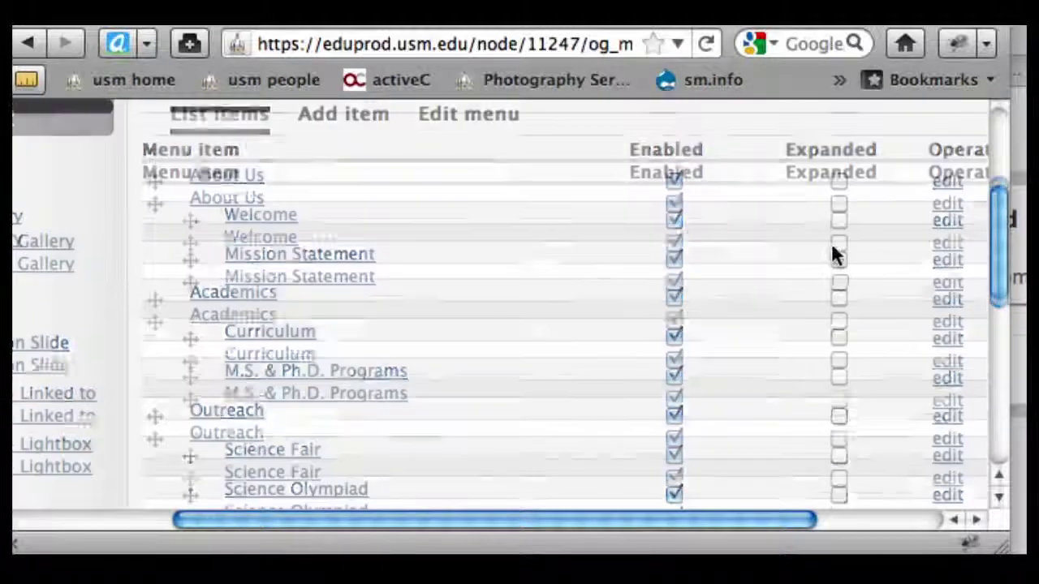
{"action": "left_click_drag", "start_coordinate": [568, 518], "coordinate": [647, 518]}
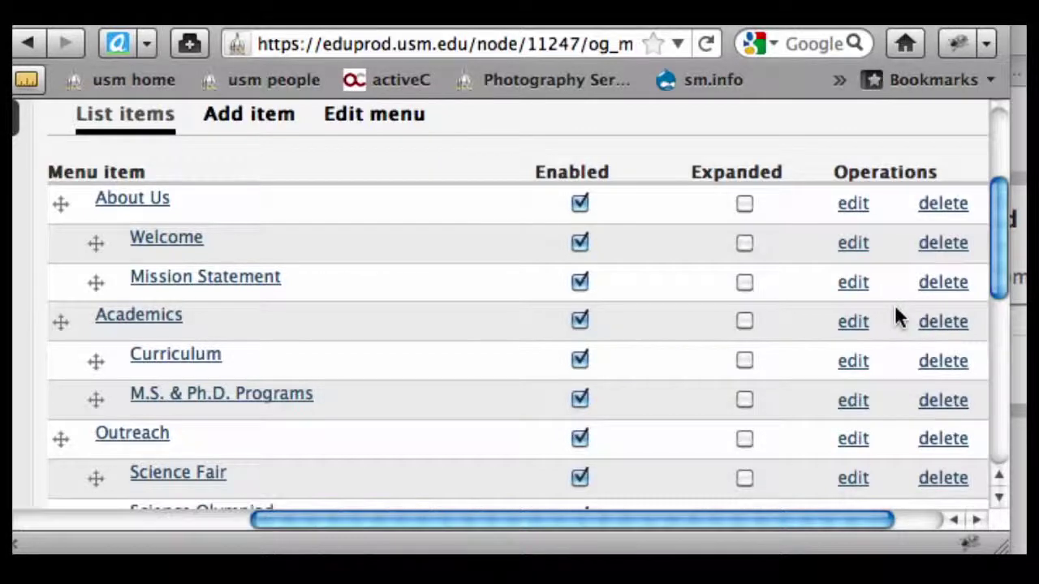
{"action": "left_click", "coordinate": [856, 246]}
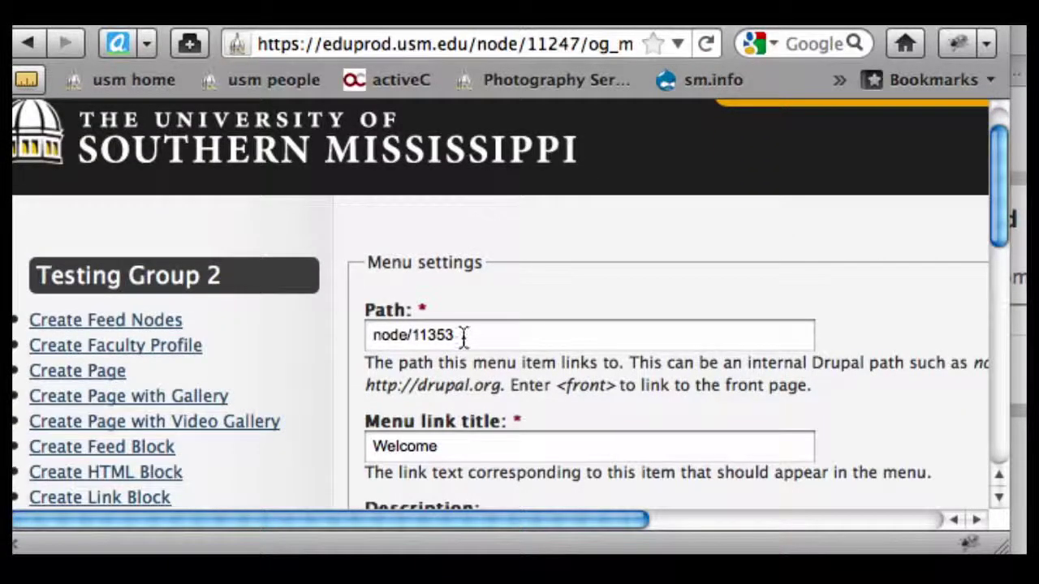
- Check the Welcome path node/11353, then open the About Us item's edit form at its Path field
{"action": "left_click_drag", "start_coordinate": [464, 335], "coordinate": [322, 338]}
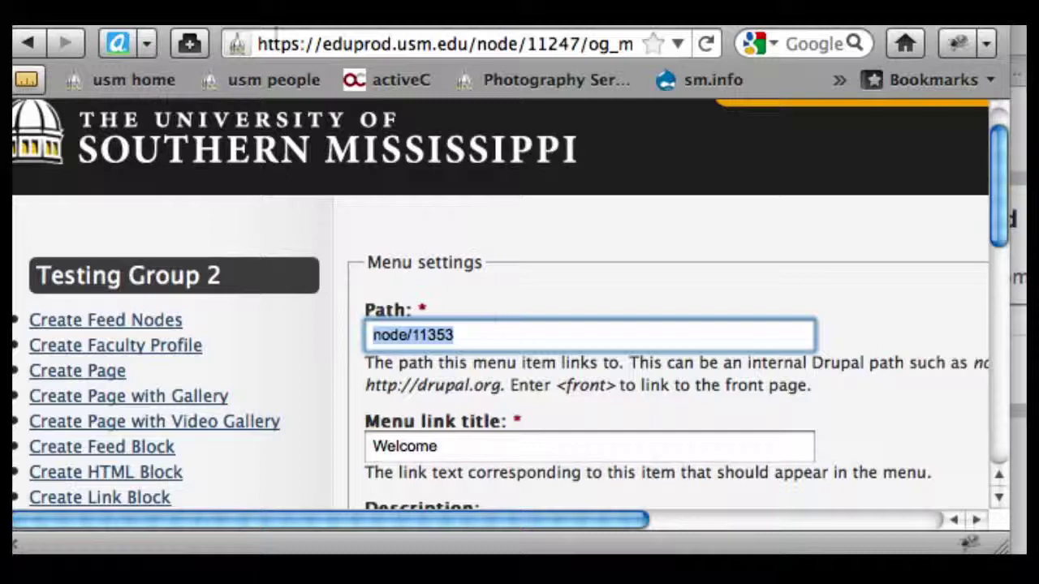
{"action": "left_click", "coordinate": [29, 45]}
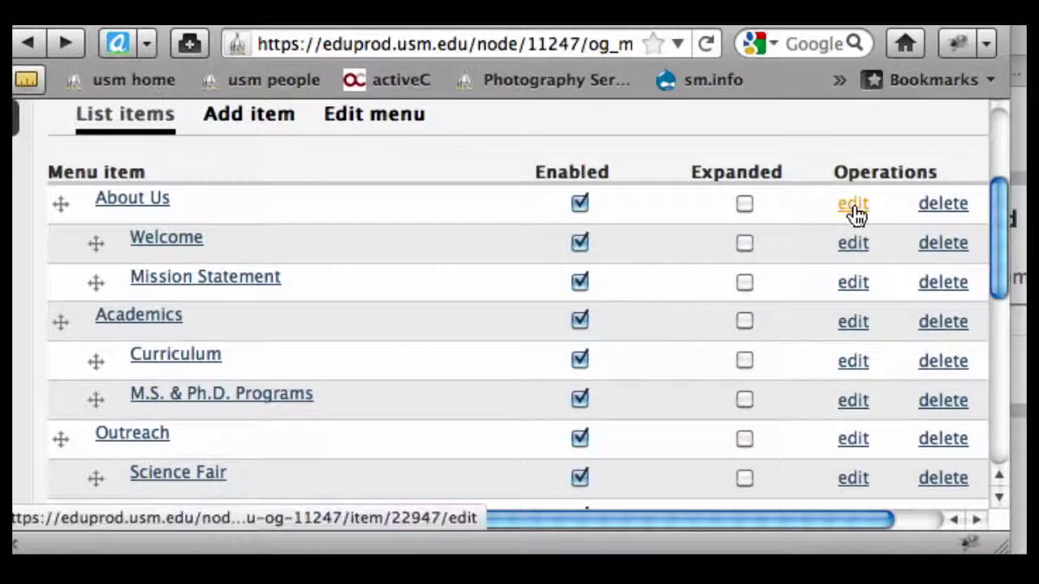
{"action": "left_click", "coordinate": [854, 207]}
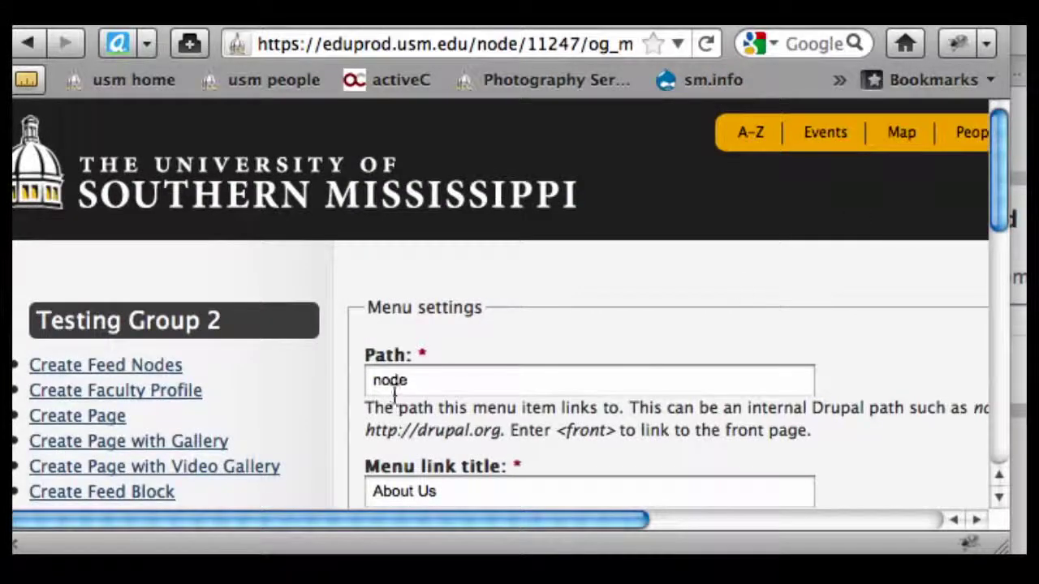
{"action": "left_click", "coordinate": [431, 378]}
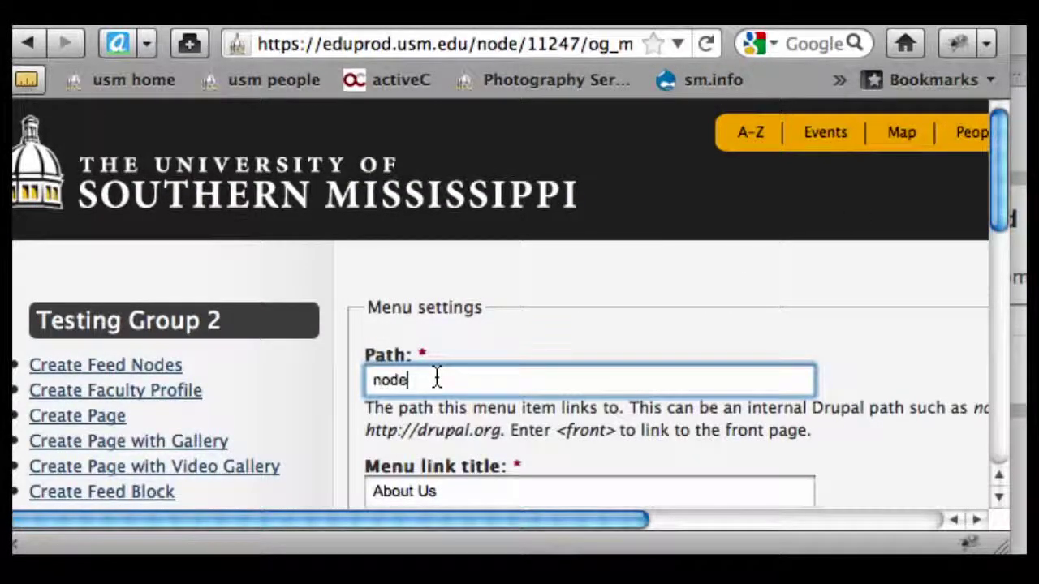